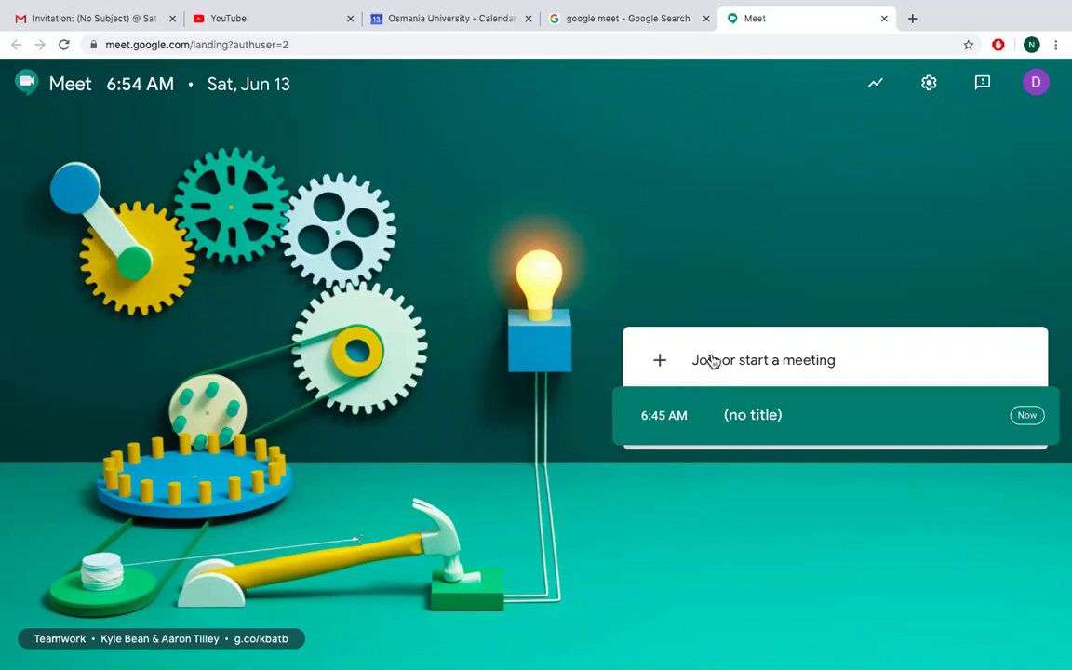
# Switch to the Osmania University Calendar and close the editor for the 6:45–7:45 meeting.
pyautogui.click(470, 24)
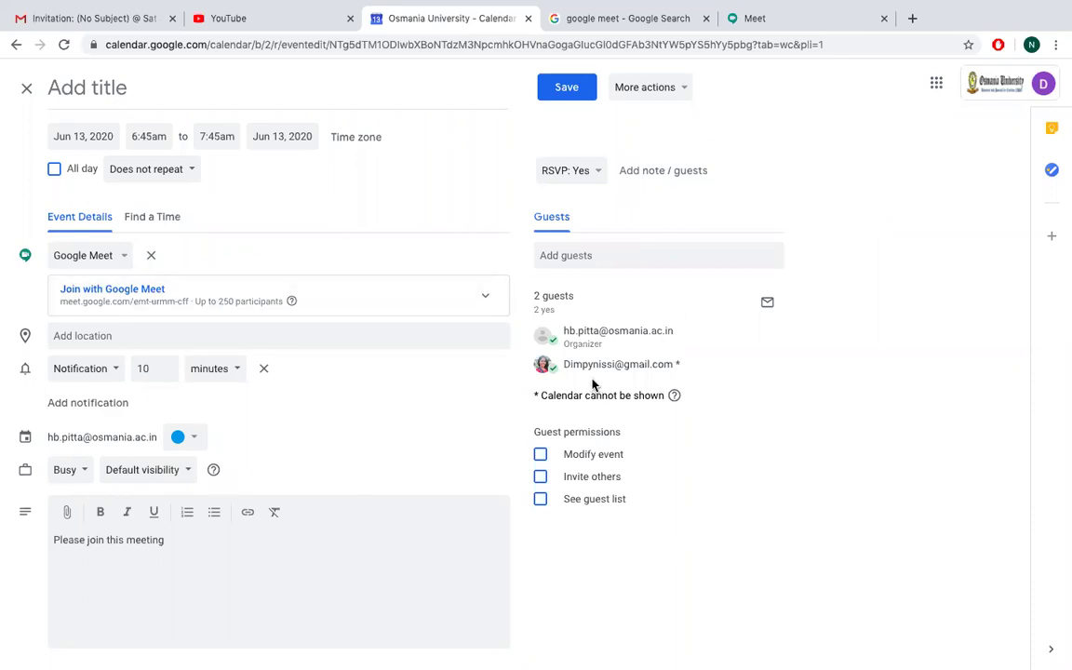
pyautogui.click(572, 93)
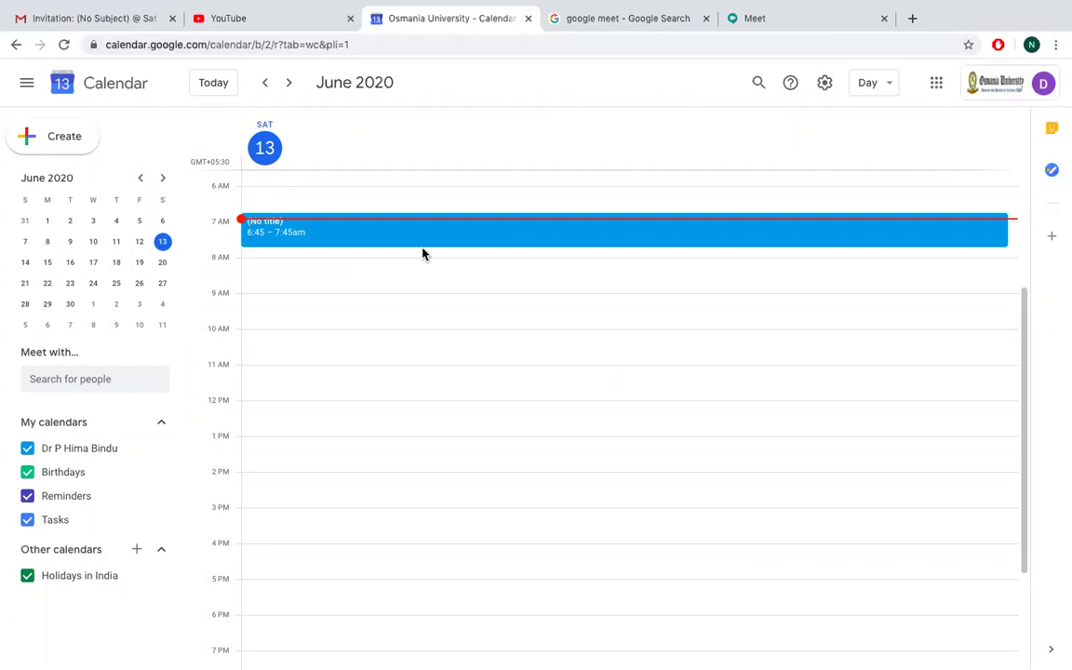
pyautogui.click(109, 18)
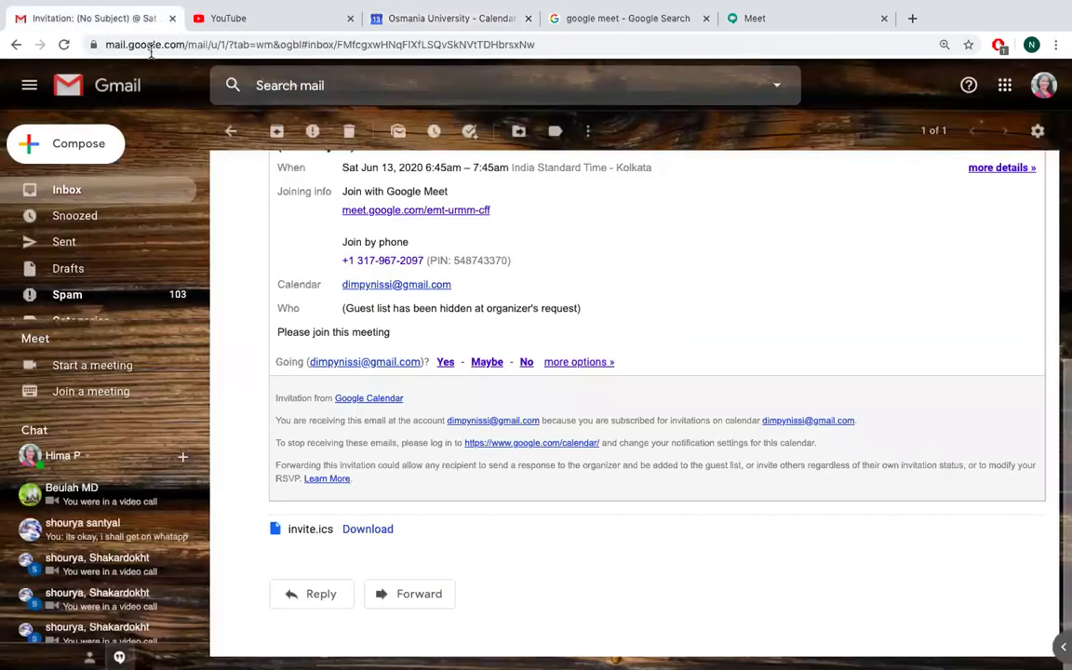
pyautogui.scroll(4, 385, 312)
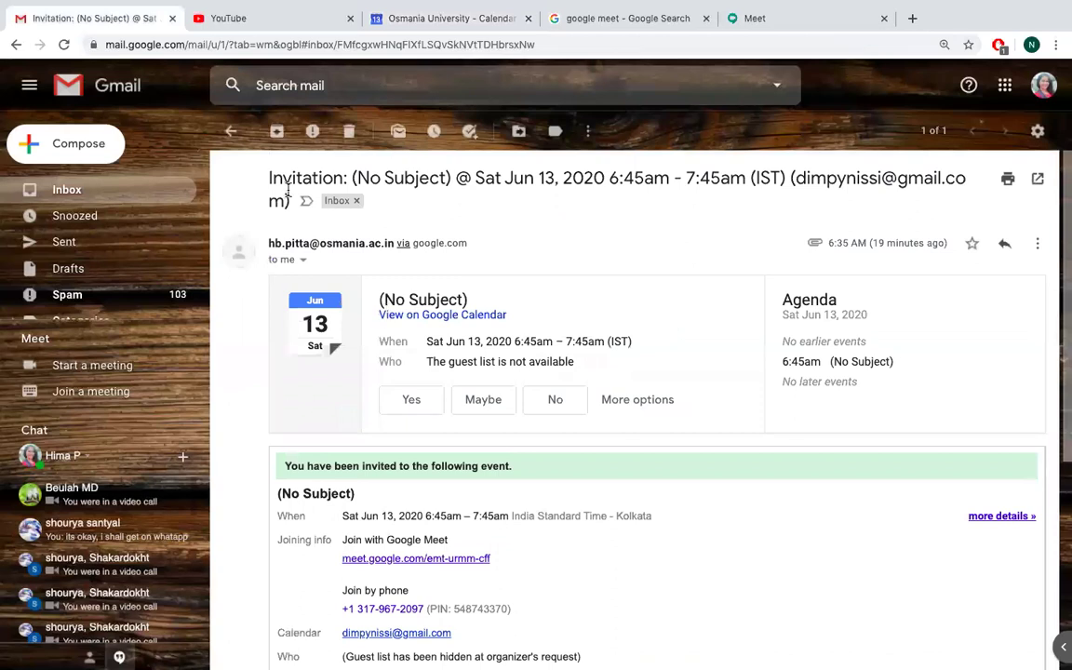
pyautogui.scroll(3, 486, 264)
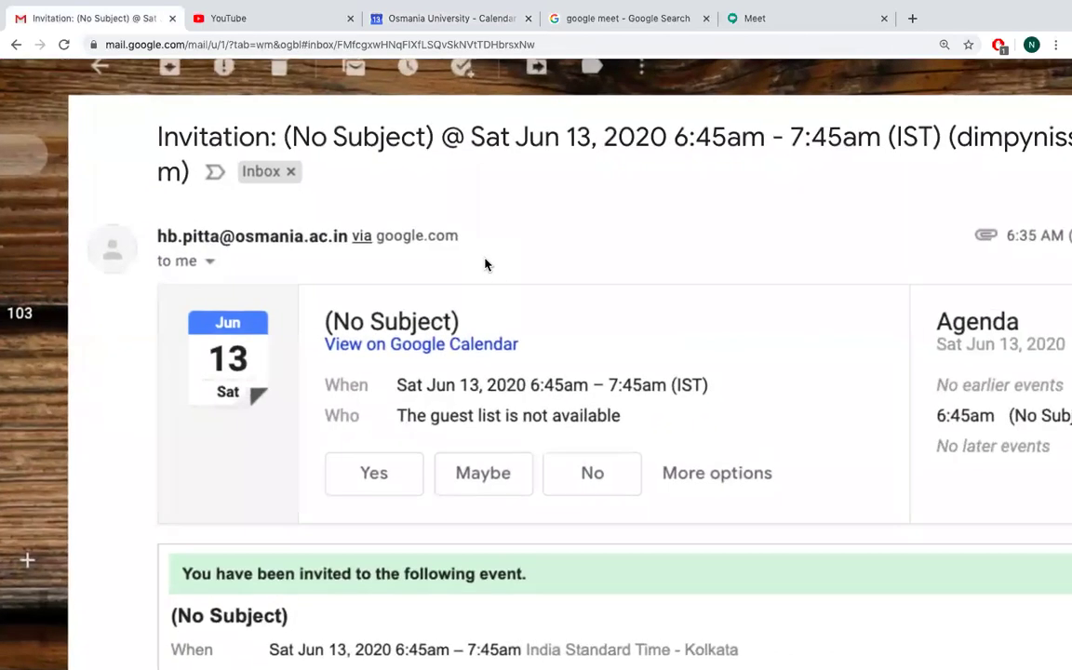
pyautogui.scroll(-3, 409, 342)
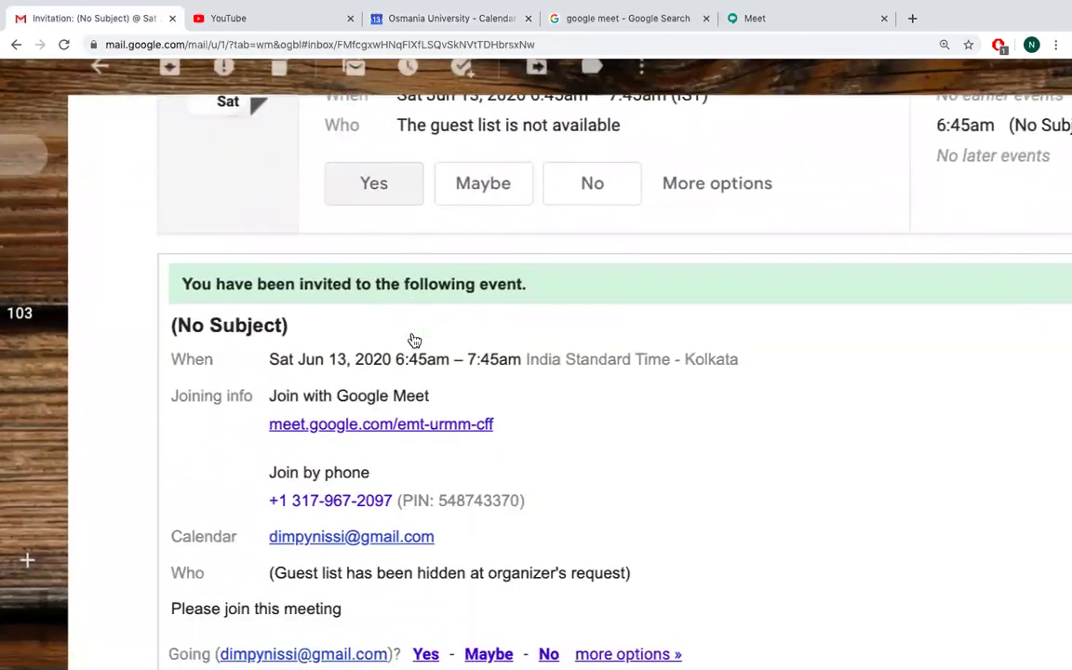
pyautogui.scroll(-2, 412, 339)
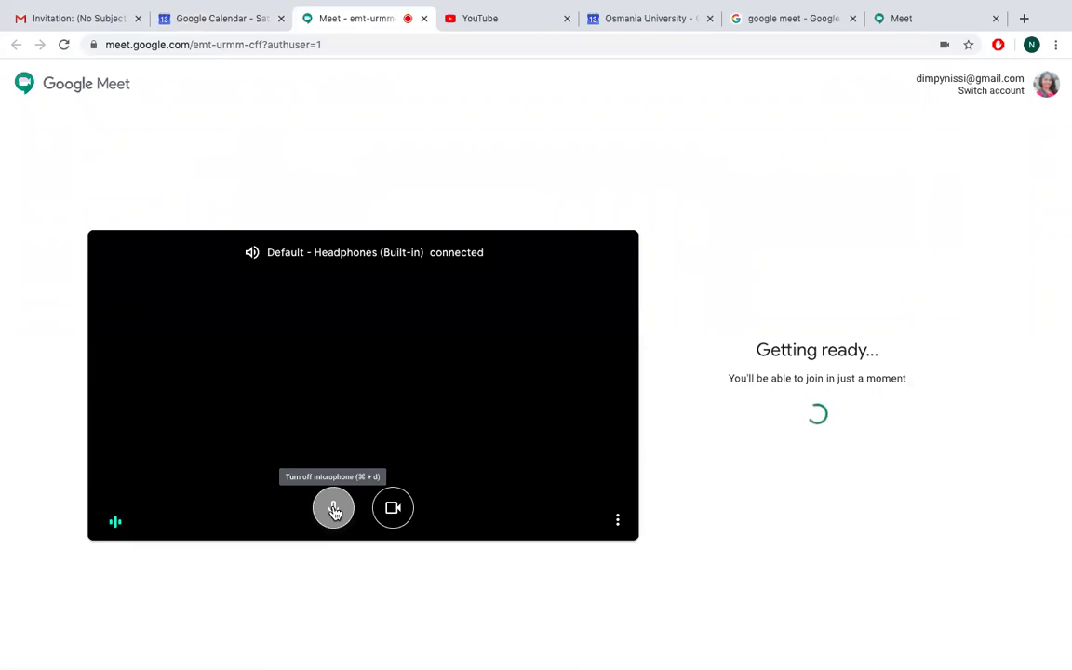
# Turn off the microphone and camera in the preview, then join the call.
pyautogui.click(334, 511)
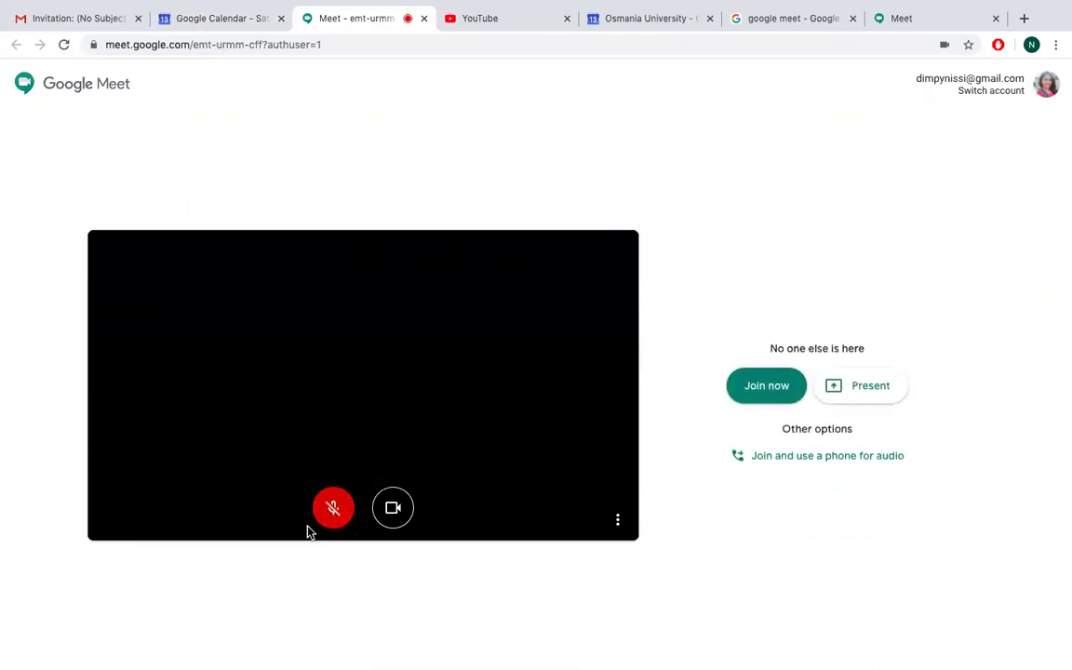
pyautogui.click(397, 512)
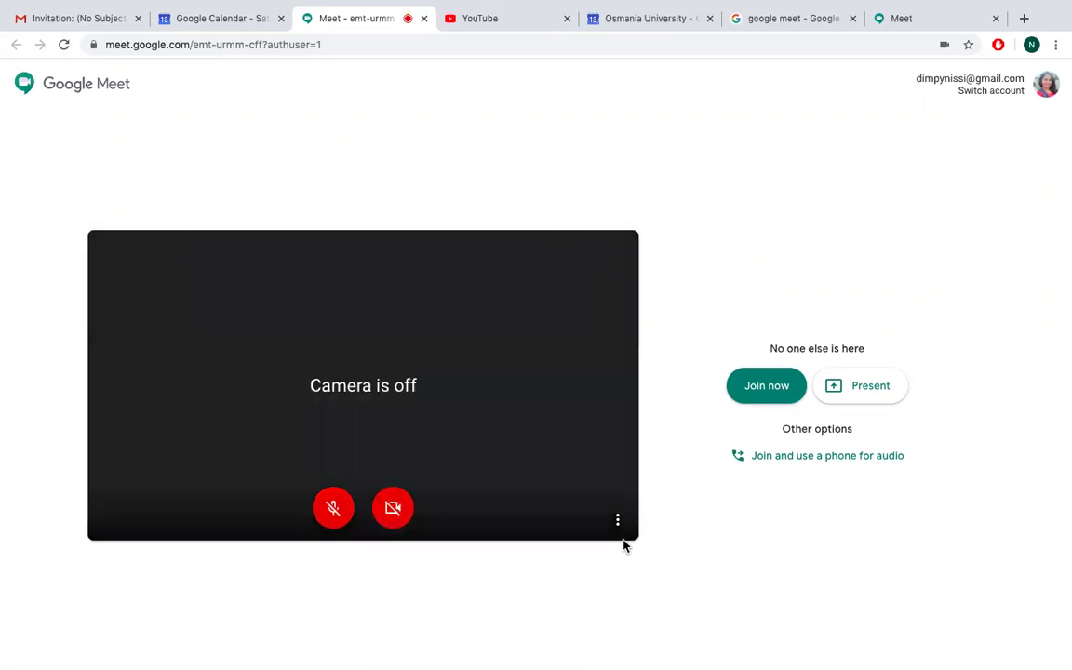
pyautogui.click(773, 387)
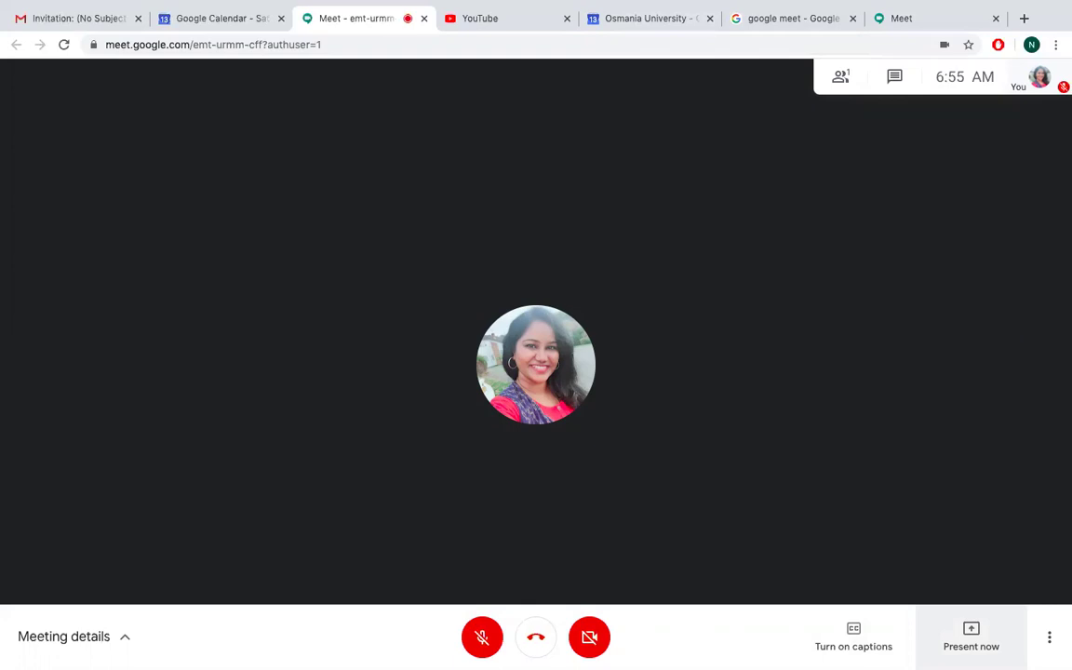
# Show the Present now choices: entire screen, a window, or a Chrome tab.
pyautogui.click(974, 634)
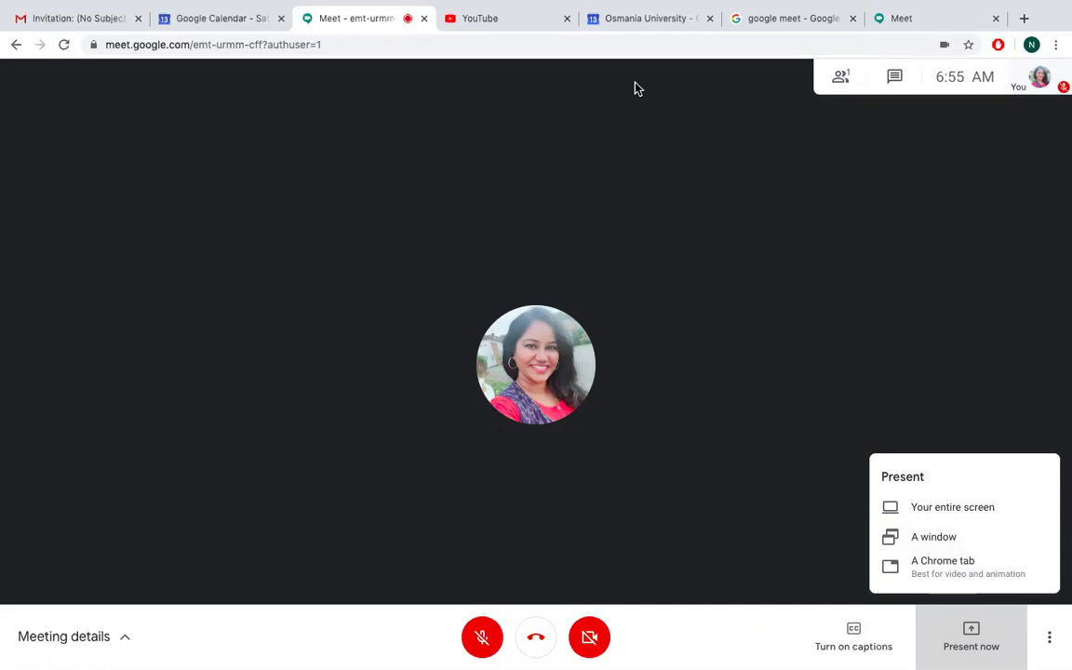
# From the organizer's calendar event, join the Meet call with mic and camera off.
pyautogui.click(663, 21)
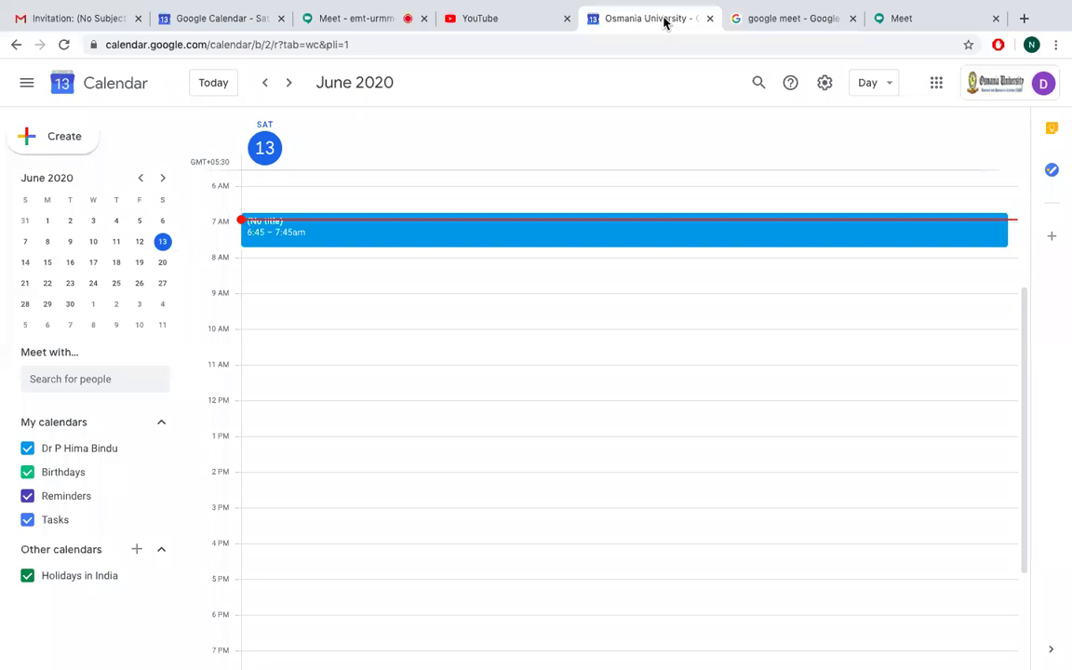
pyautogui.click(346, 231)
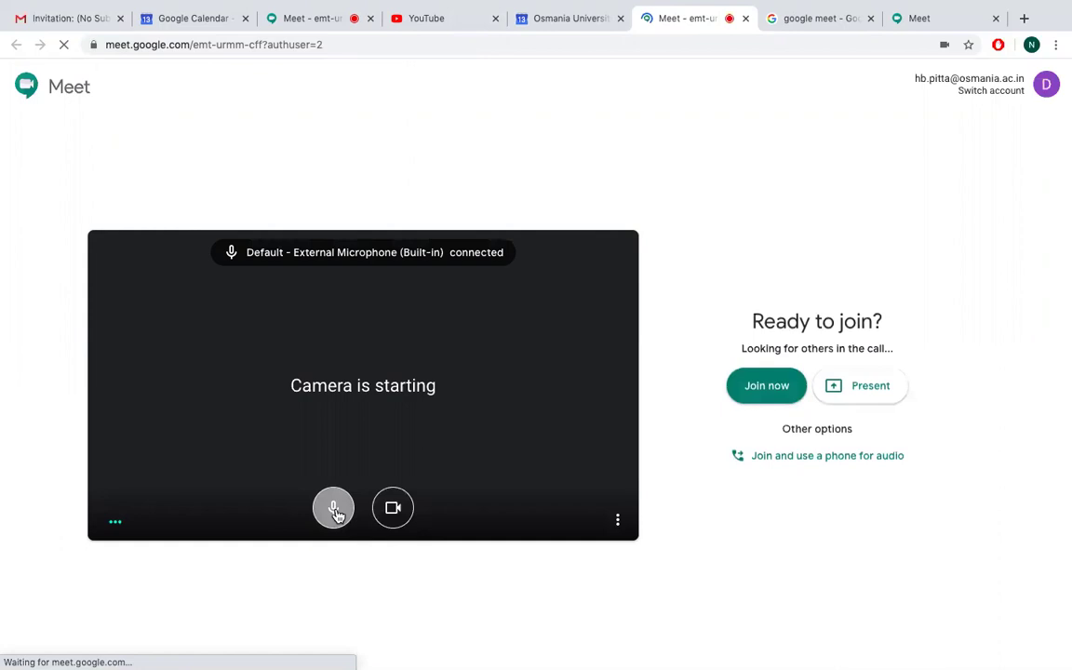
pyautogui.click(333, 509)
pyautogui.click(393, 509)
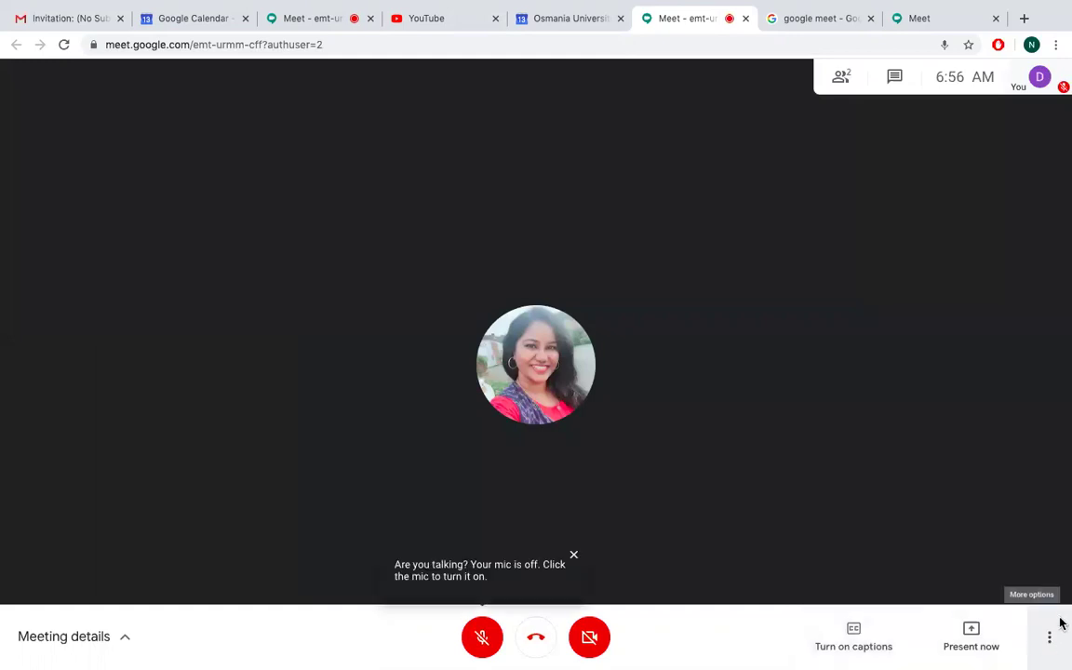
# Start Record meeting from More options and accept the consent notice.
pyautogui.click(1049, 642)
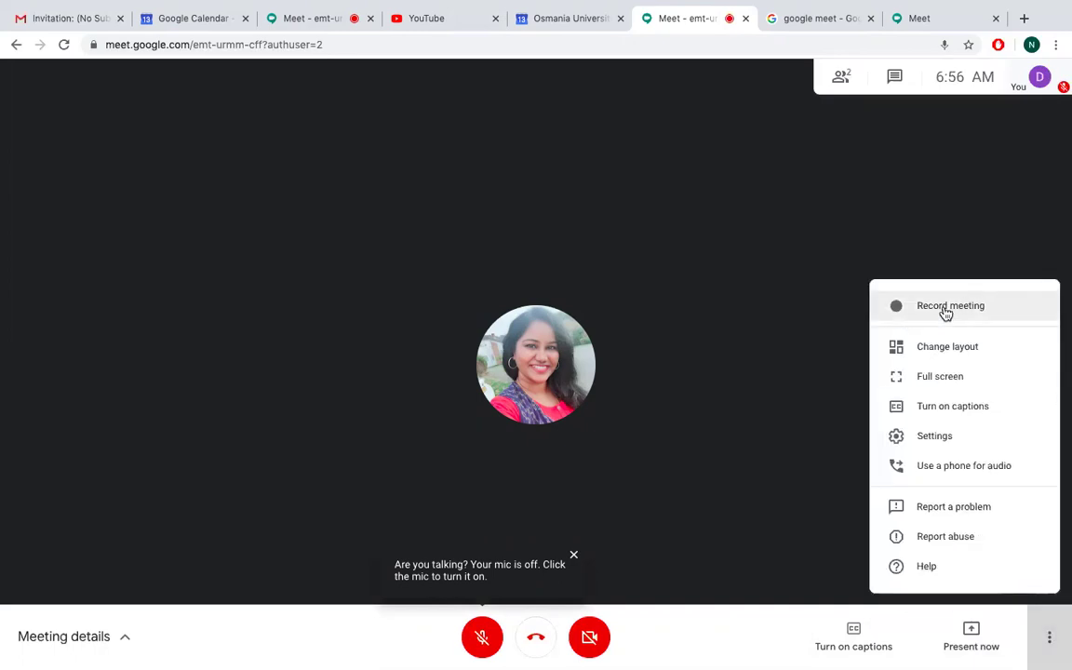
pyautogui.click(945, 313)
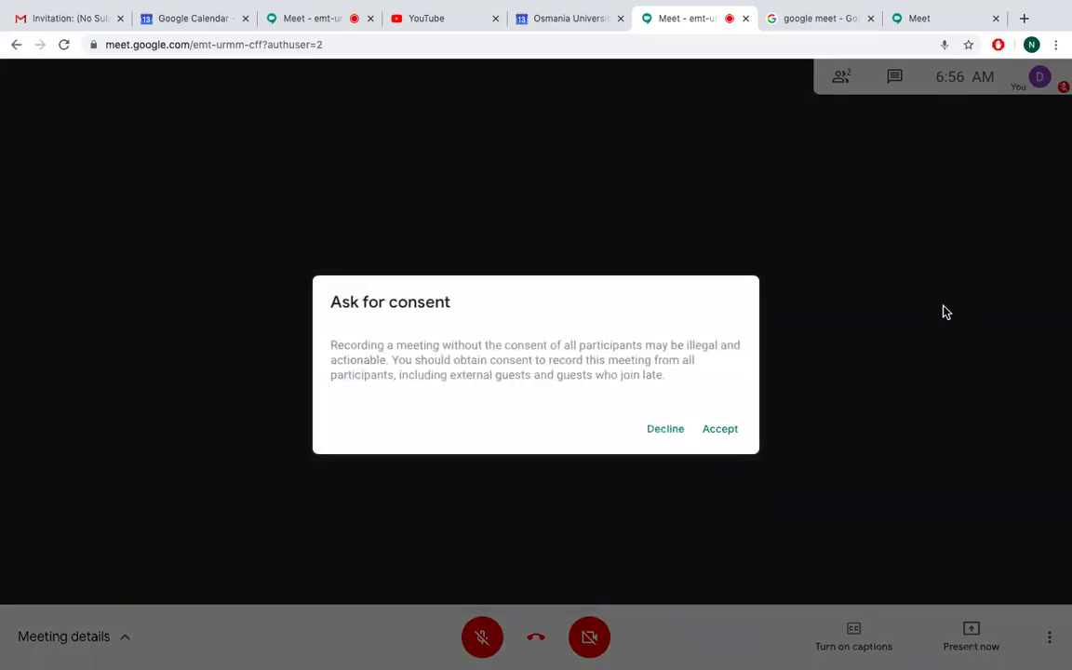
pyautogui.click(720, 433)
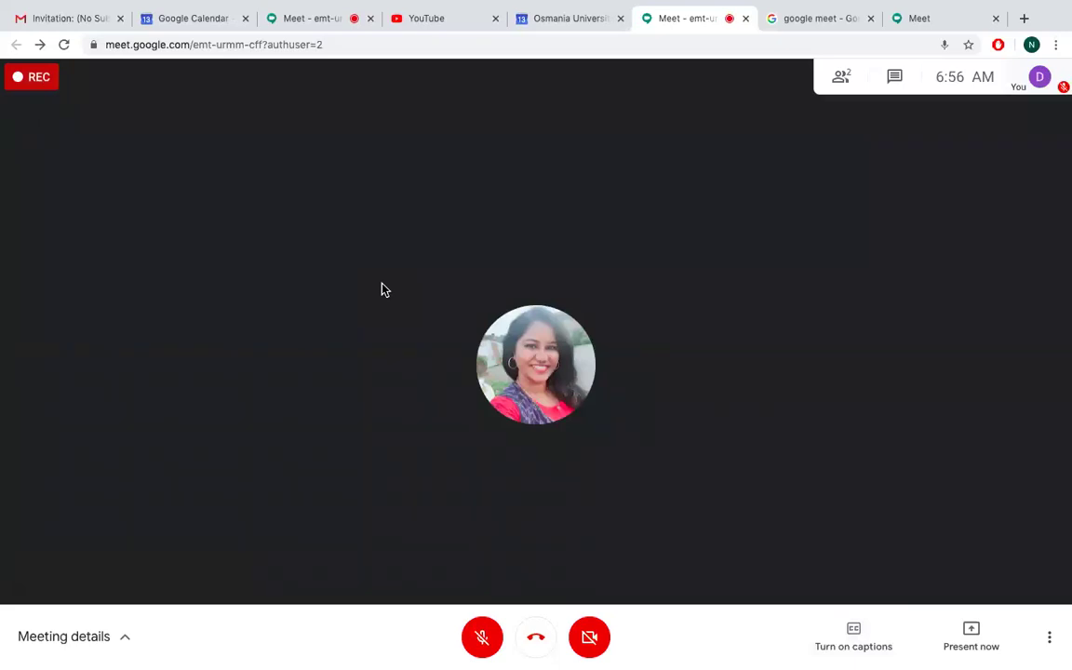
# Hang up the organizer's call and close the Meet - emt-urmm tab.
pyautogui.moveTo(522, 543)
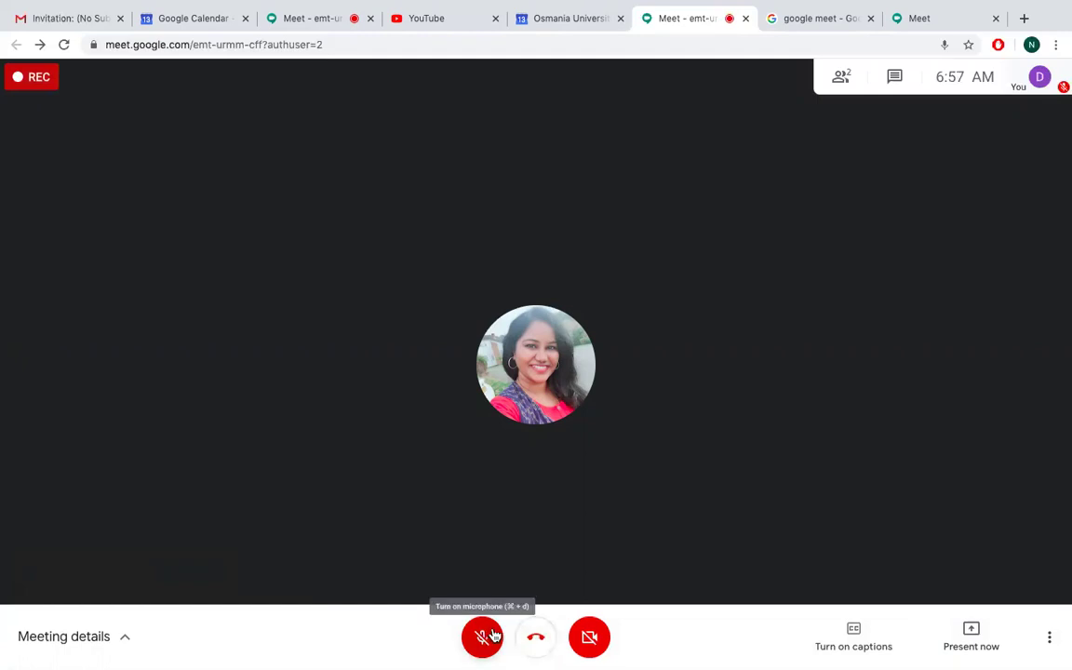
pyautogui.click(543, 640)
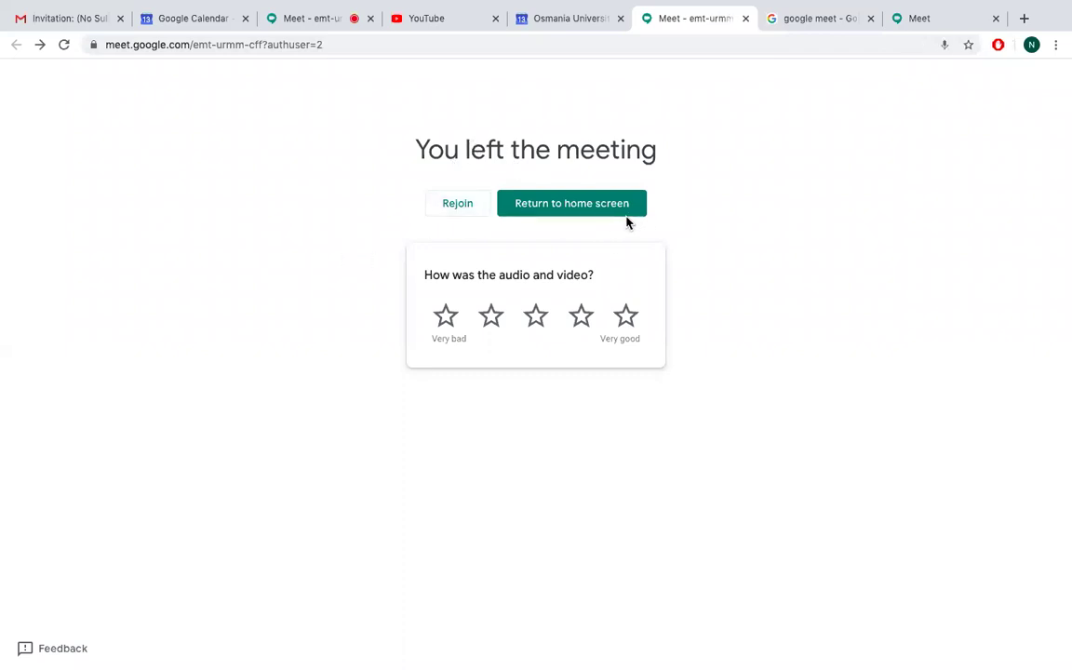
pyautogui.click(748, 20)
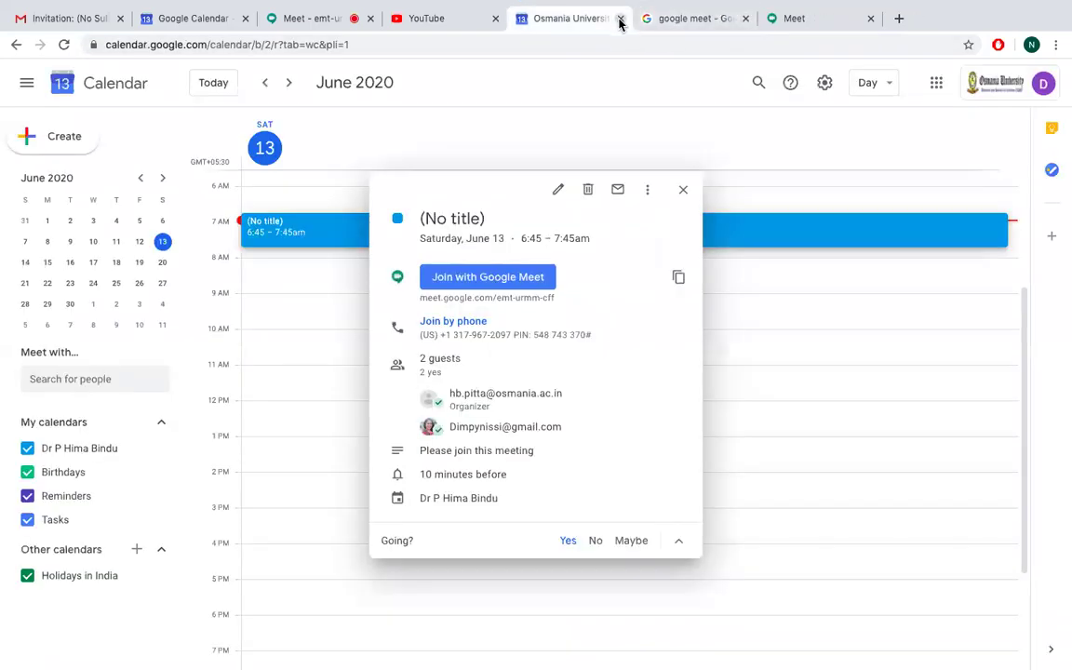
# In the guest's Google Calendar, reopen the (No title) 6:45–7:45am event's details.
pyautogui.click(199, 25)
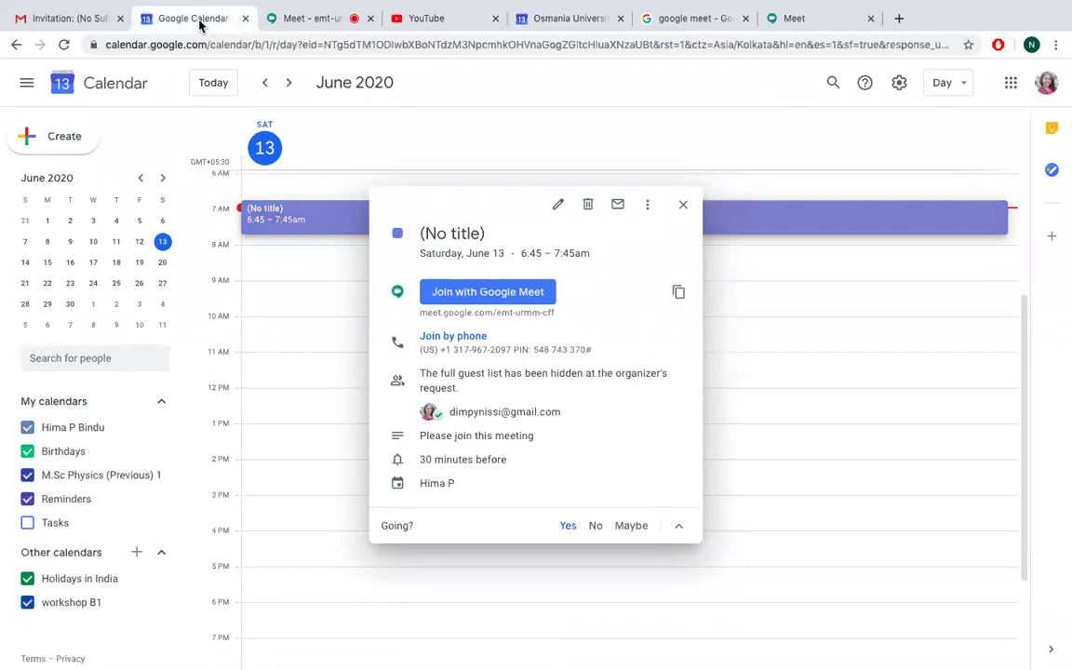
pyautogui.click(683, 205)
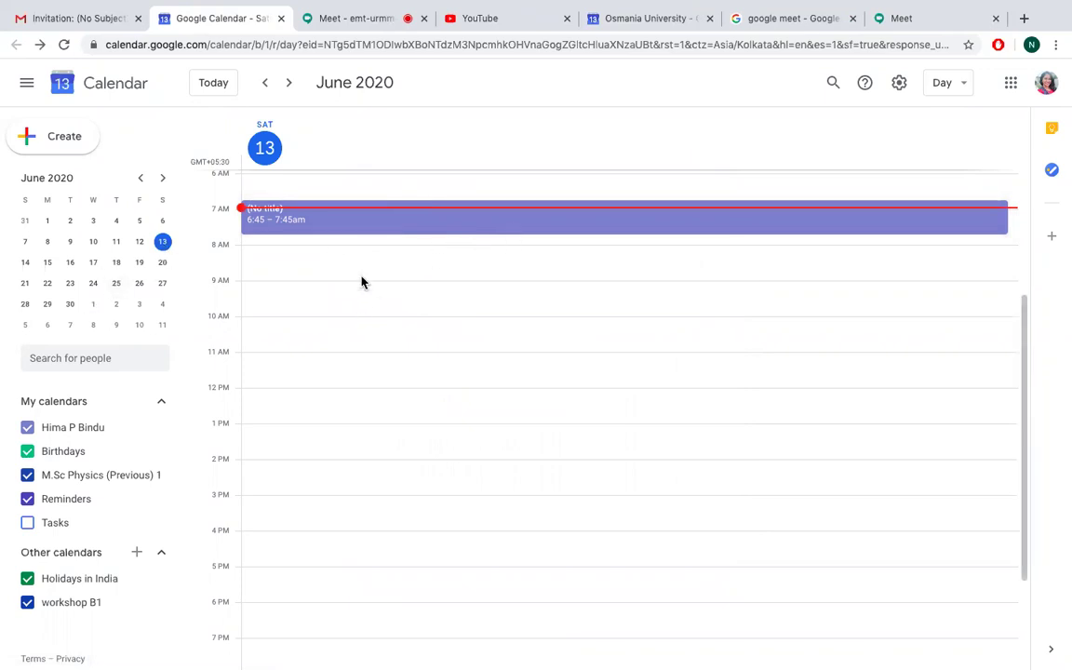
pyautogui.click(420, 227)
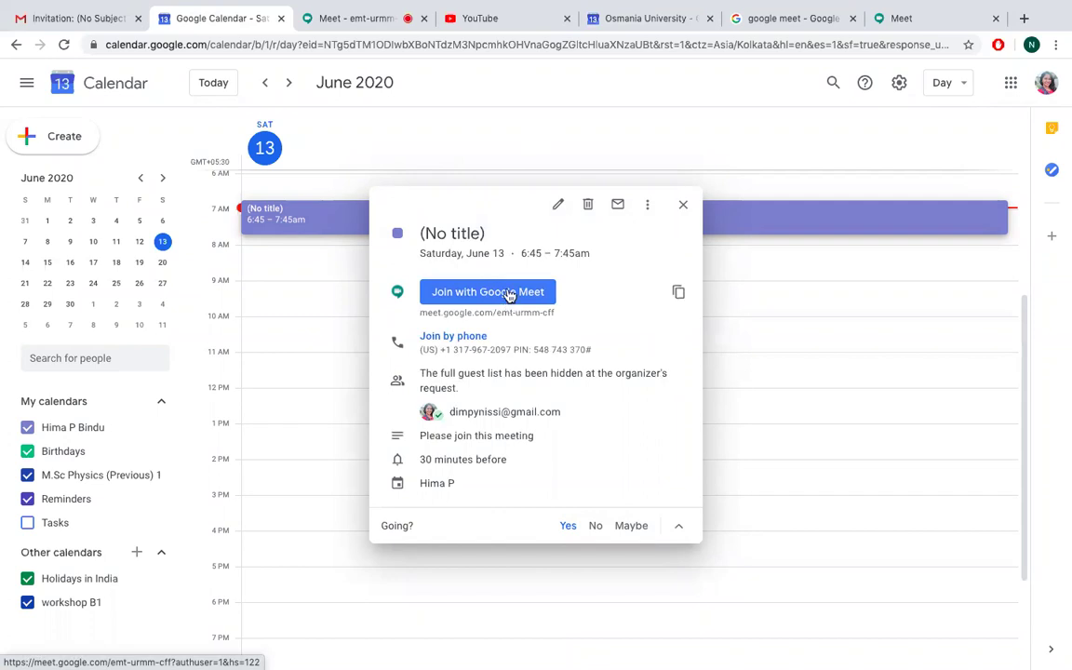
# Back in the guest's call, dismiss the Present menu and send 'Welcome to meet' in chat.
pyautogui.click(396, 18)
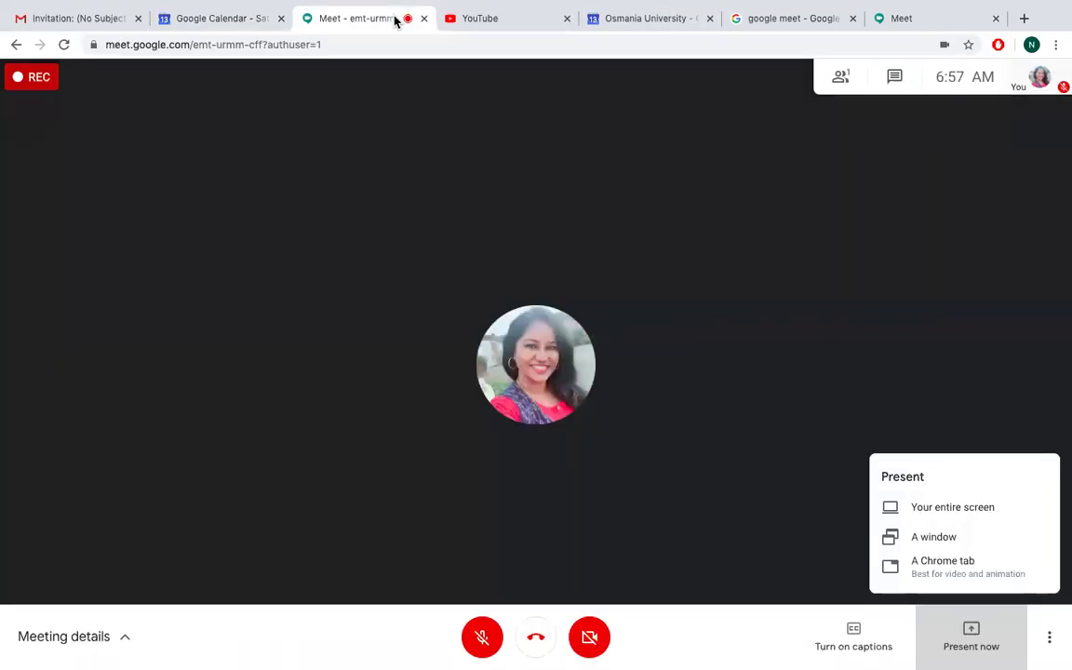
pyautogui.click(958, 353)
pyautogui.click(895, 78)
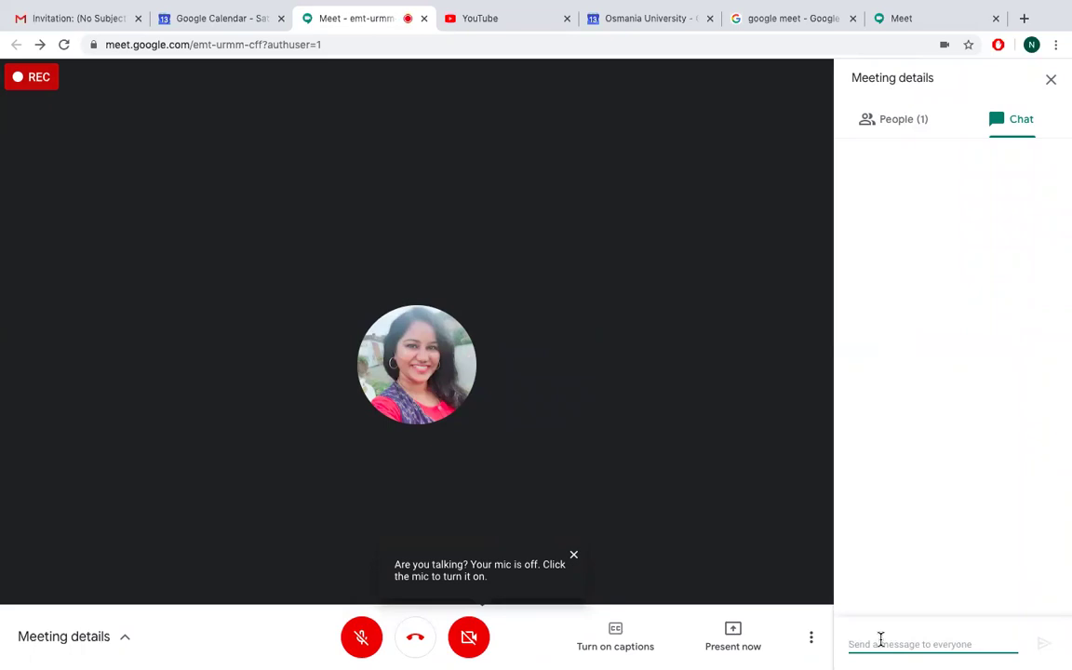
pyautogui.write('Welcome')
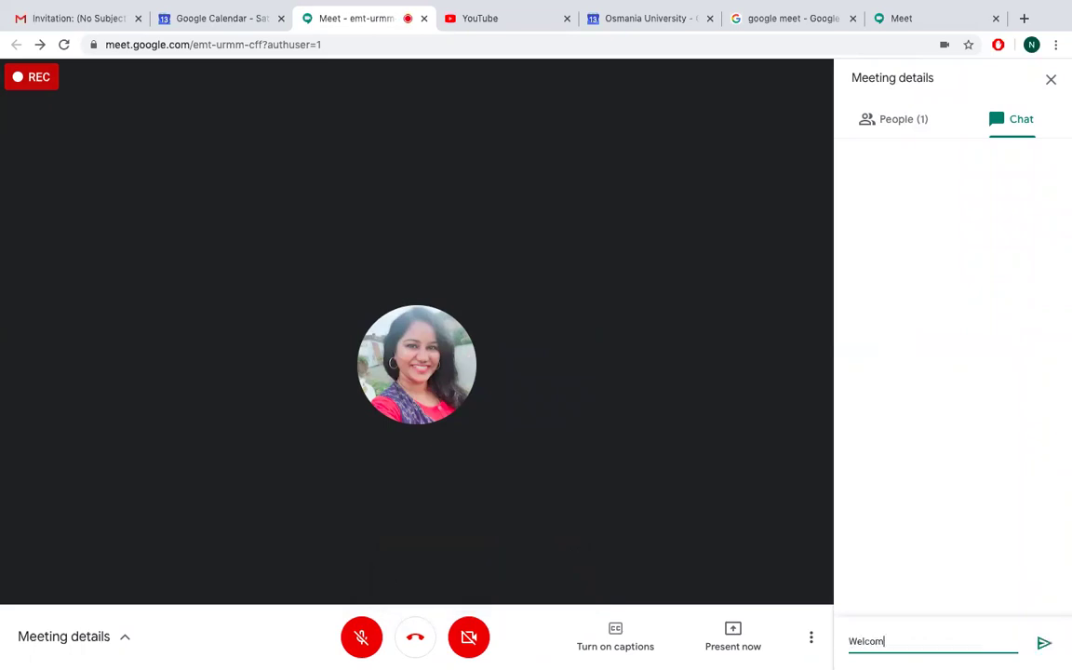
pyautogui.write(' to meet')
pyautogui.press('Return')
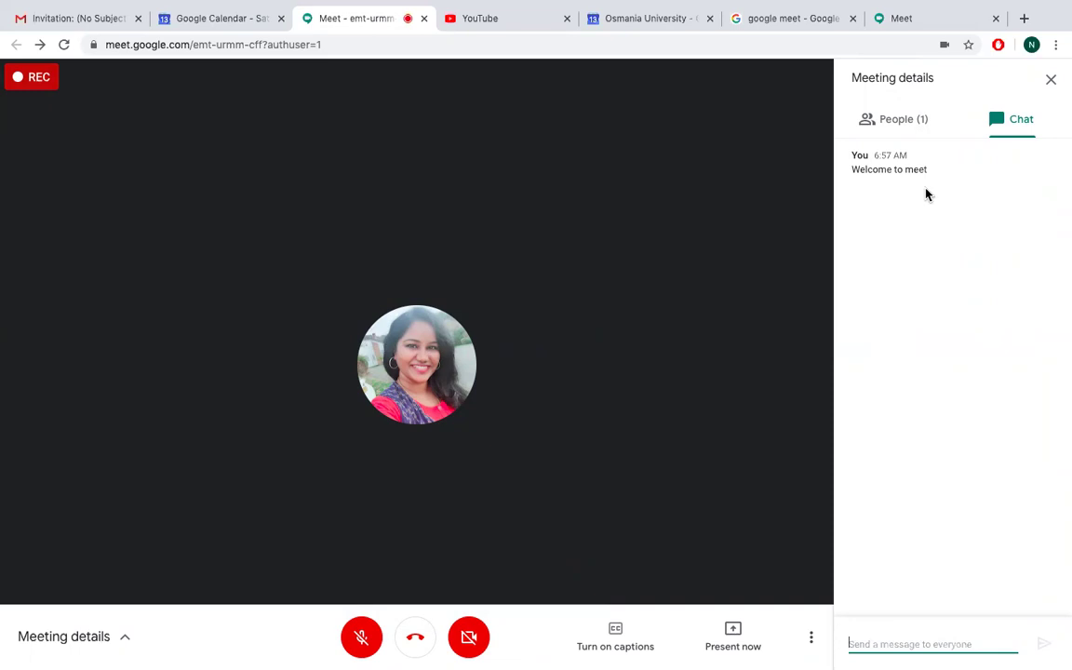
pyautogui.click(1052, 82)
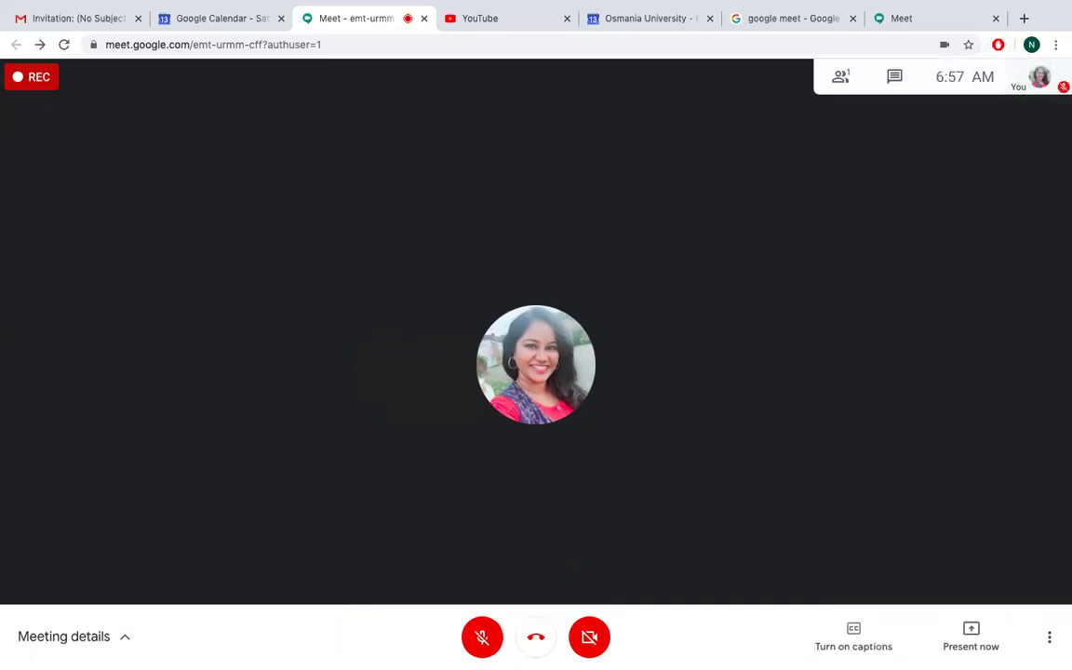